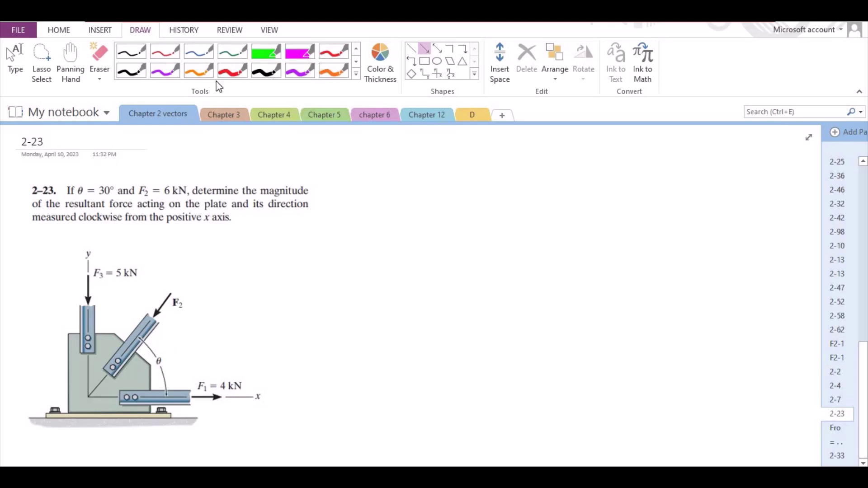
# Step: Draw a thick red arrow along the F2 member and stretch it up to the F2 tip
pyautogui.click(232, 72)
pyautogui.click(426, 51)
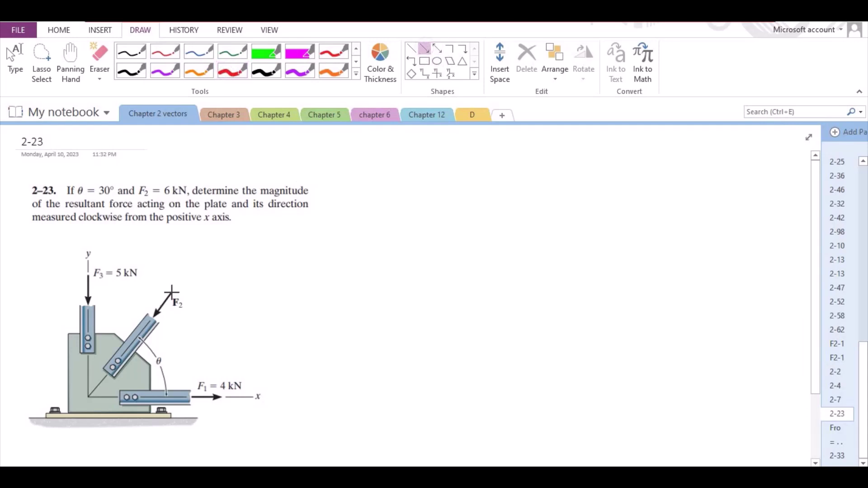
pyautogui.moveTo(171, 294); pyautogui.dragTo(89, 398)
pyautogui.click(26, 78)
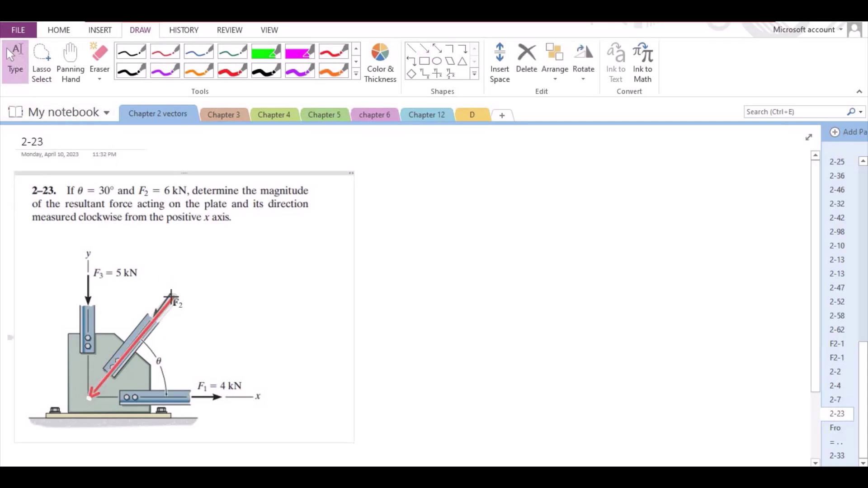
pyautogui.moveTo(174, 298); pyautogui.dragTo(175, 288)
# Step: Add black component arrows from the F2 tip down to the x axis and left to the y axis
pyautogui.click(266, 71)
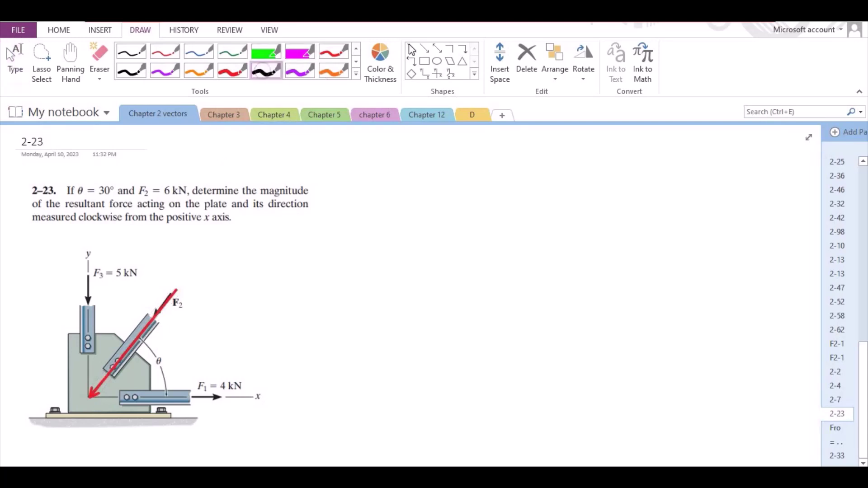
pyautogui.click(428, 53)
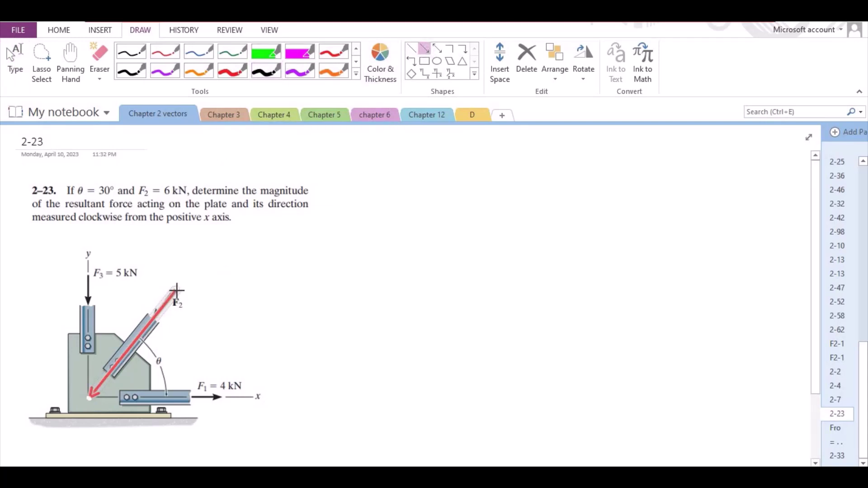
pyautogui.moveTo(176, 288); pyautogui.dragTo(171, 397)
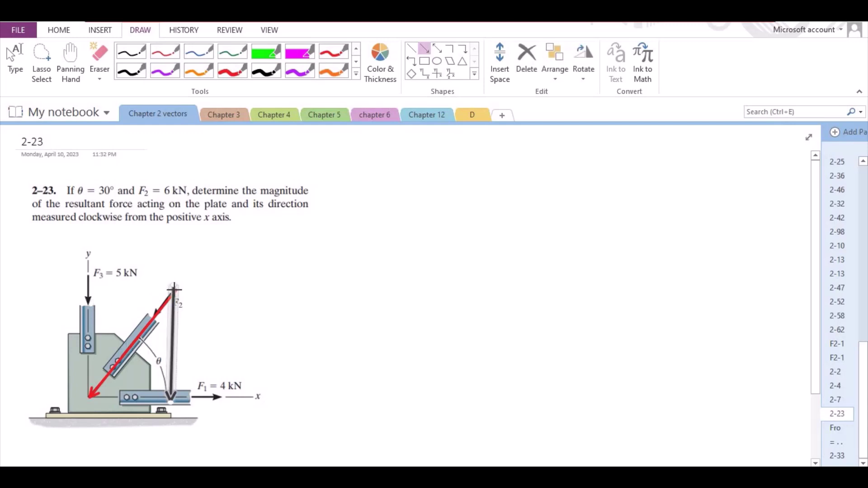
pyautogui.moveTo(175, 287); pyautogui.dragTo(86, 287)
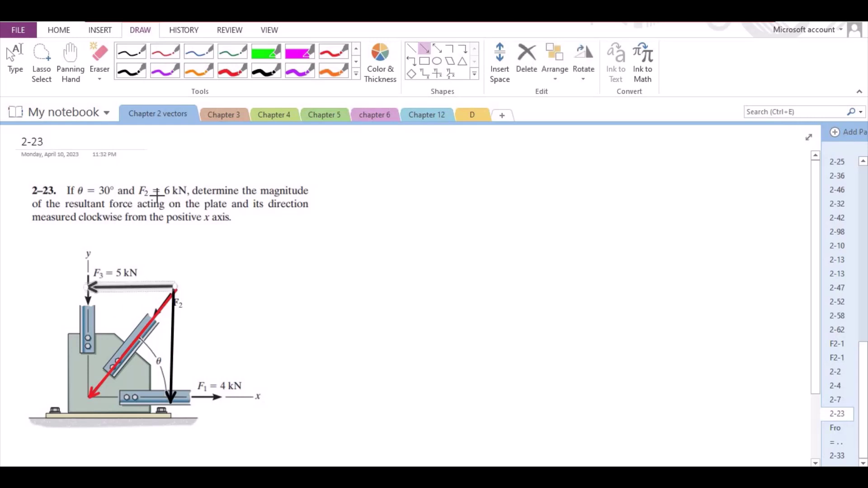
pyautogui.click(16, 63)
pyautogui.moveTo(119, 281); pyautogui.dragTo(119, 284)
pyautogui.click(420, 223)
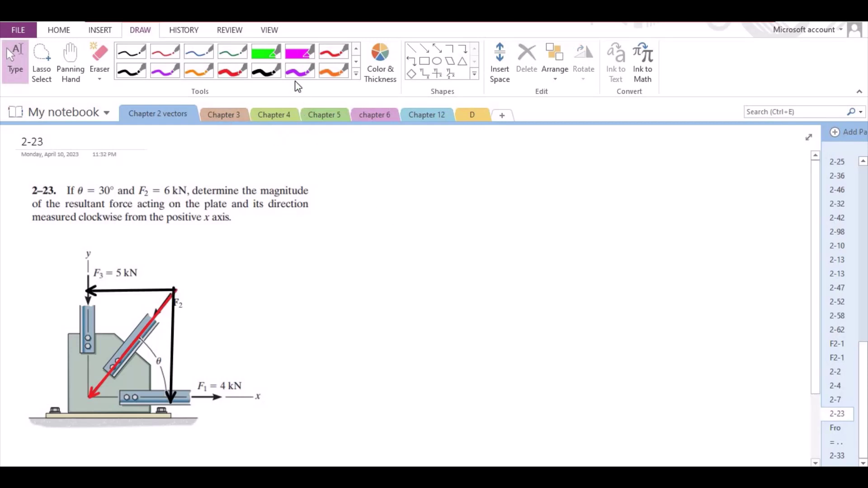
# Step: Mark θ with a purple arc at F2 and label the horizontal component F2 cosθ in red
pyautogui.click(165, 70)
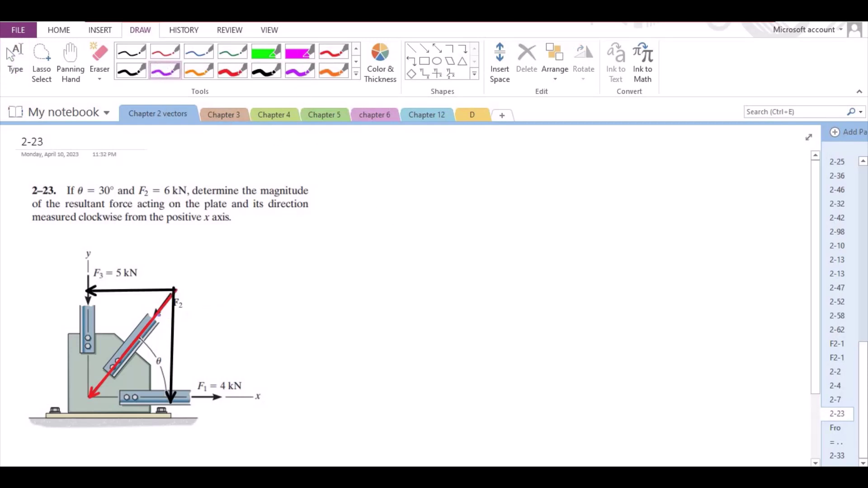
pyautogui.moveTo(152, 292)
pyautogui.mouseDown()
pyautogui.moveTo(156, 312)
pyautogui.moveTo(144, 308)
pyautogui.mouseUp()
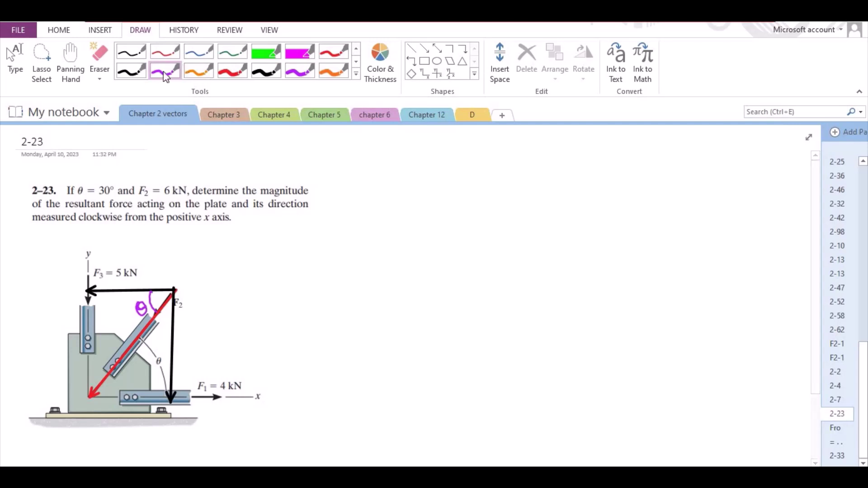
pyautogui.click(131, 71)
pyautogui.click(333, 51)
pyautogui.moveTo(136, 288)
pyautogui.mouseDown()
pyautogui.moveTo(159, 262)
pyautogui.moveTo(214, 245)
pyautogui.mouseUp()
pyautogui.click(190, 247)
pyautogui.moveTo(221, 243)
pyautogui.mouseDown()
pyautogui.moveTo(218, 249)
pyautogui.moveTo(237, 241)
pyautogui.mouseUp()
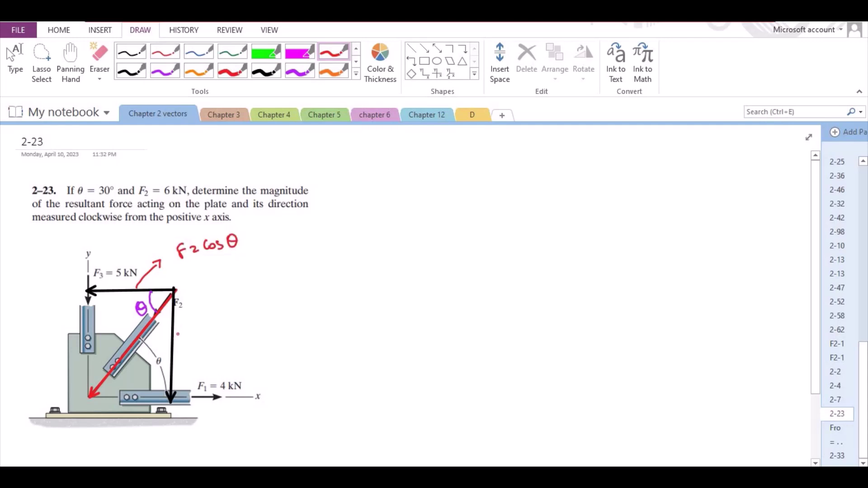
# Step: Label the vertical component F2 sinθ with a red pointer
pyautogui.moveTo(174, 327)
pyautogui.mouseDown()
pyautogui.moveTo(193, 324)
pyautogui.moveTo(216, 299)
pyautogui.mouseUp()
pyautogui.moveTo(219, 302)
pyautogui.mouseDown()
pyautogui.moveTo(226, 308)
pyautogui.moveTo(246, 296)
pyautogui.mouseUp()
pyautogui.moveTo(244, 284)
pyautogui.mouseDown()
pyautogui.moveTo(260, 289)
pyautogui.moveTo(263, 280)
pyautogui.mouseUp()
pyautogui.moveTo(259, 286); pyautogui.dragTo(271, 283)
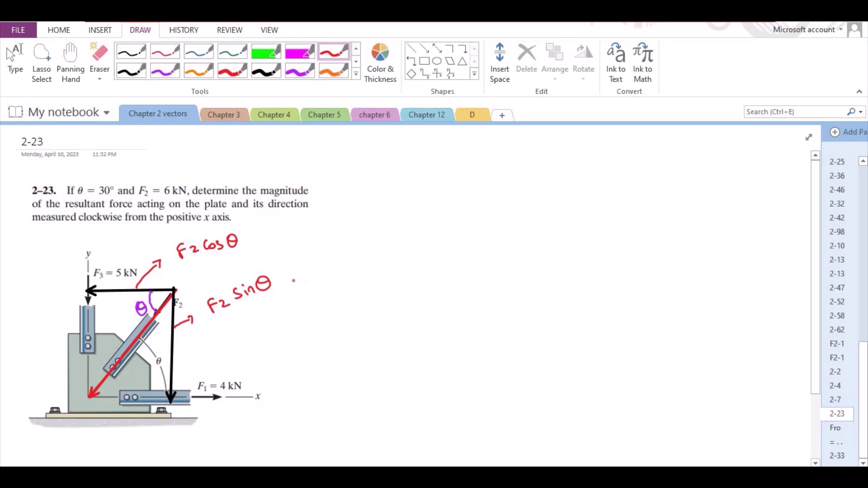
pyautogui.click(239, 75)
pyautogui.click(424, 48)
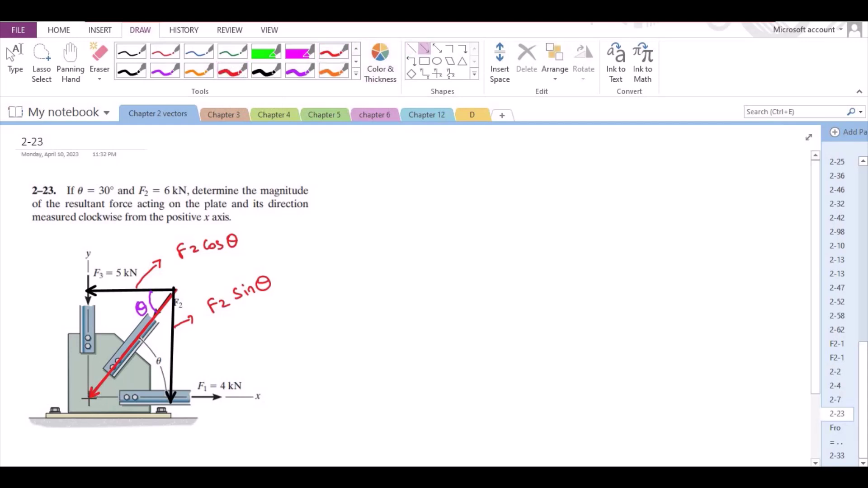
# Step: Draw a red F1 arrow along the x axis and trim it to start at the plate corner
pyautogui.moveTo(64, 396); pyautogui.dragTo(223, 396)
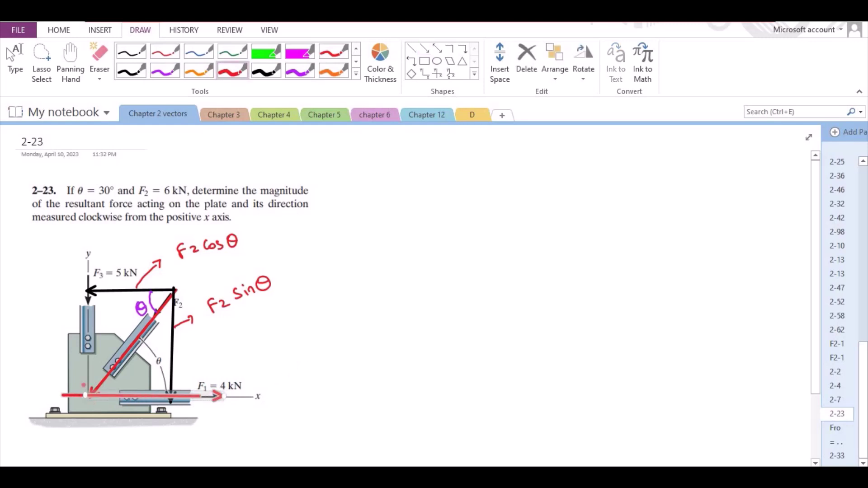
pyautogui.click(15, 59)
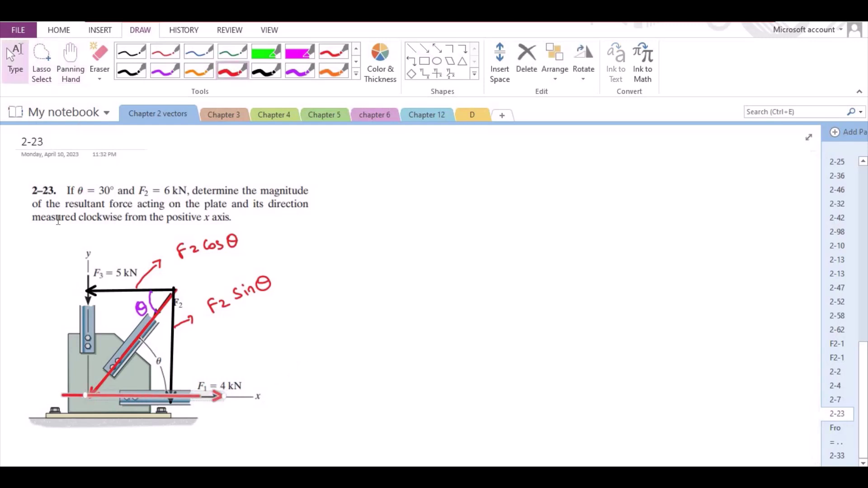
pyautogui.click(73, 401)
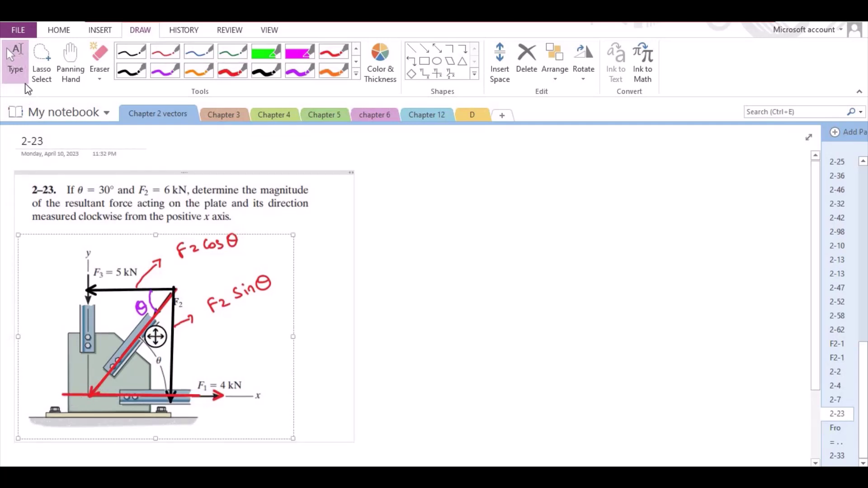
pyautogui.click(327, 335)
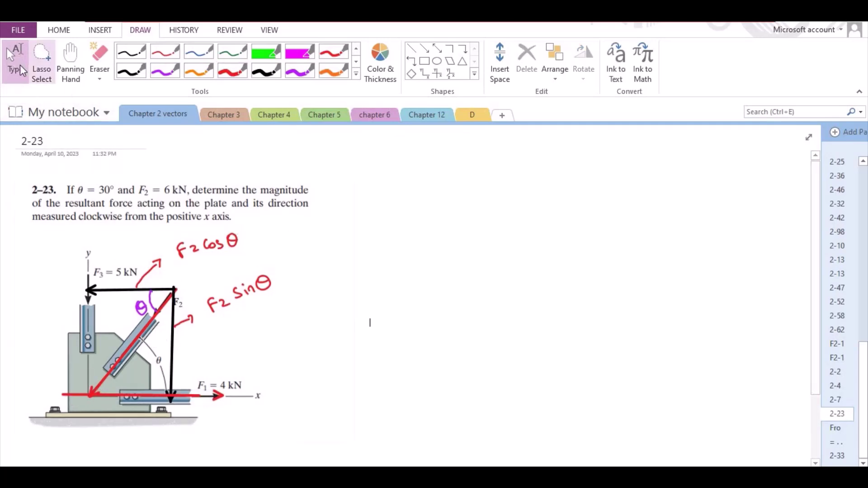
pyautogui.click(78, 395)
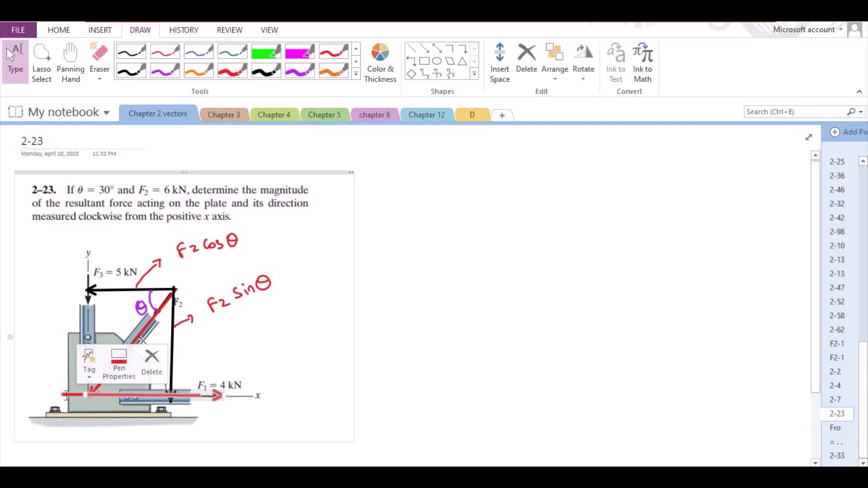
pyautogui.moveTo(93, 395); pyautogui.dragTo(117, 395)
pyautogui.click(402, 300)
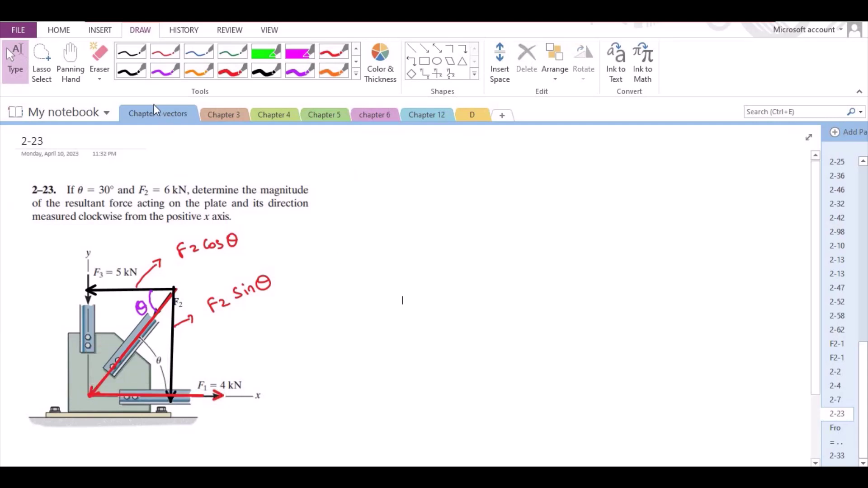
pyautogui.click(233, 72)
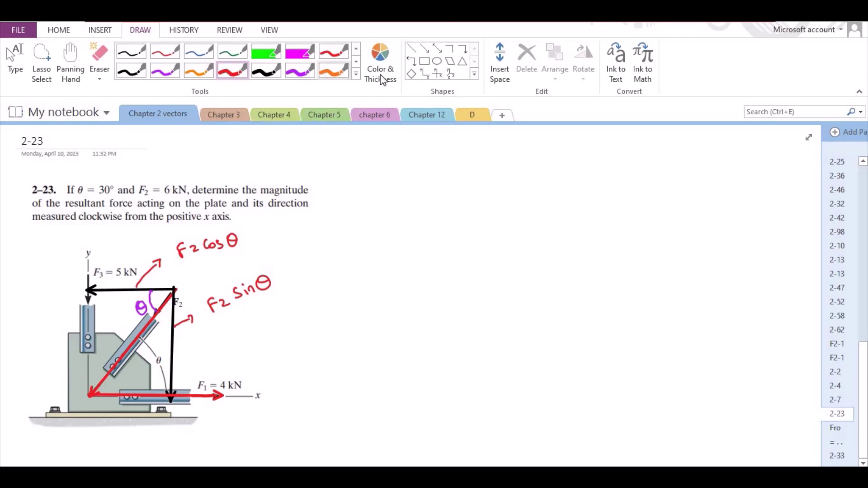
pyautogui.click(424, 48)
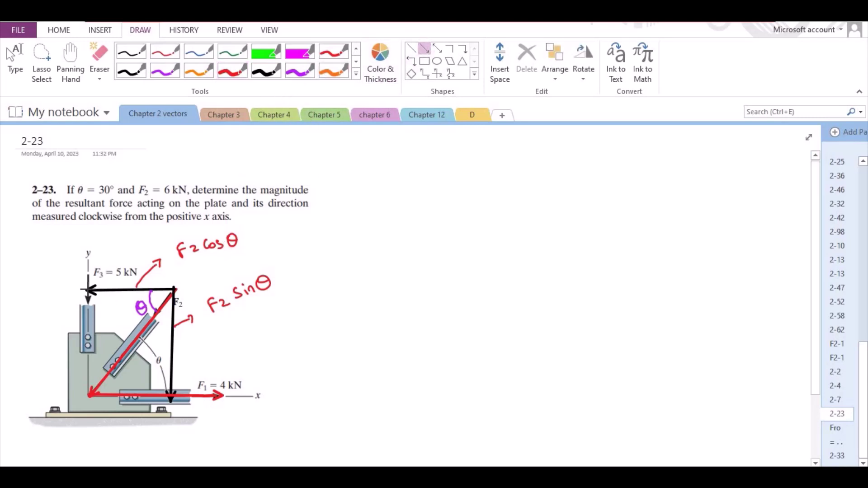
# Step: Draw a red F3 arrow down the y axis to the corner and label F3 and F1 with pointers
pyautogui.moveTo(87, 286); pyautogui.dragTo(87, 396)
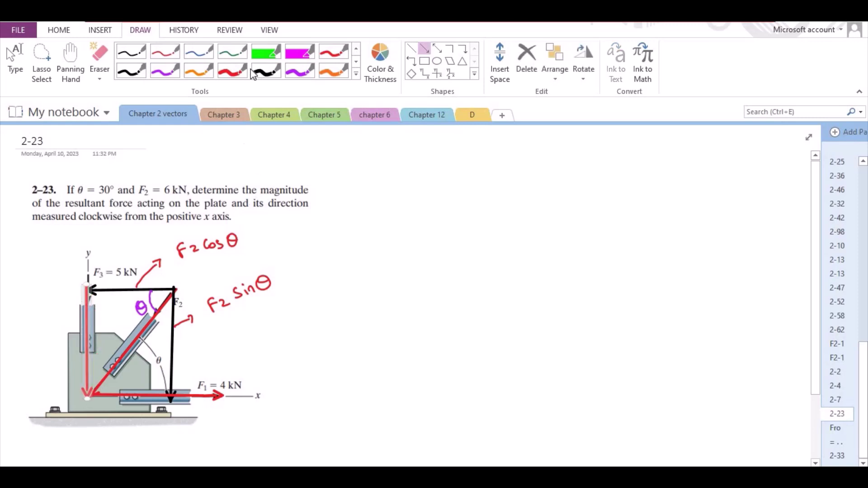
pyautogui.moveTo(86, 305)
pyautogui.mouseDown()
pyautogui.moveTo(55, 299)
pyautogui.moveTo(61, 303)
pyautogui.moveTo(38, 277)
pyautogui.mouseUp()
pyautogui.moveTo(41, 281); pyautogui.dragTo(43, 288)
pyautogui.moveTo(200, 396); pyautogui.dragTo(239, 421)
pyautogui.moveTo(239, 409); pyautogui.dragTo(247, 420)
# Step: Write 'FR =' in thin red ink at the top of the page
pyautogui.click(333, 51)
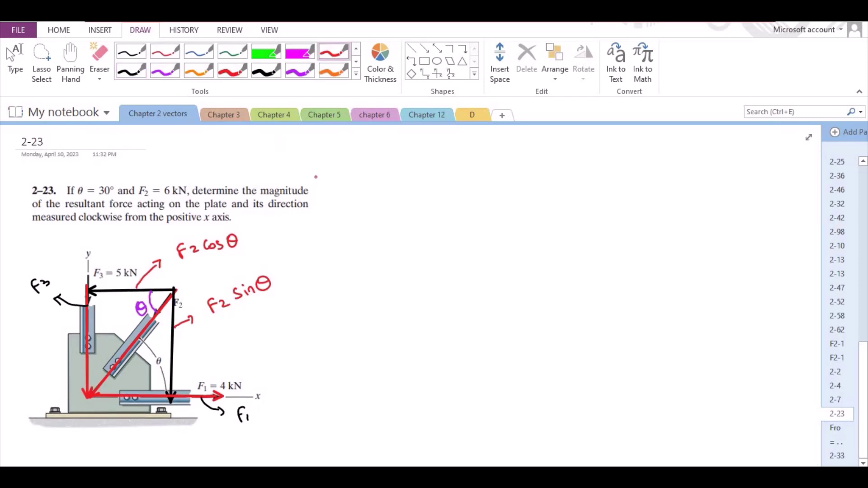
pyautogui.moveTo(355, 152); pyautogui.dragTo(356, 170)
pyautogui.moveTo(353, 153); pyautogui.dragTo(364, 151)
pyautogui.moveTo(355, 161); pyautogui.dragTo(370, 171)
pyautogui.moveTo(369, 163)
pyautogui.mouseDown()
pyautogui.moveTo(378, 171)
pyautogui.moveTo(418, 165)
pyautogui.mouseUp()
pyautogui.moveTo(407, 170); pyautogui.dragTo(419, 169)
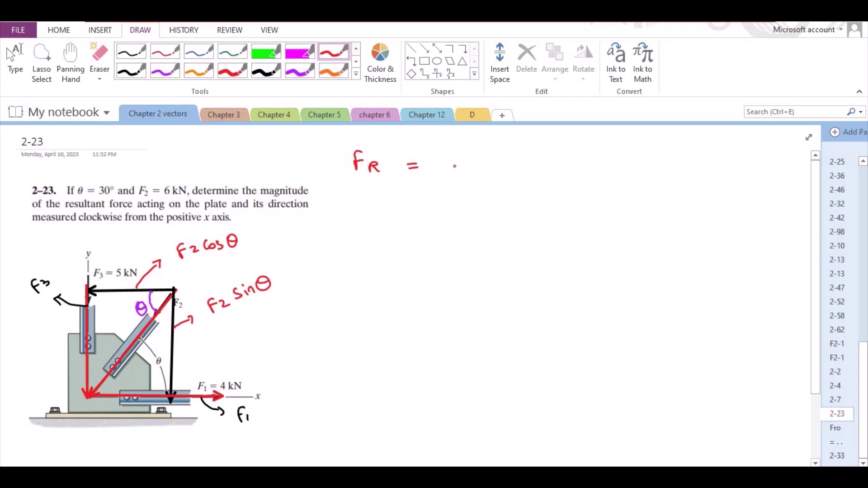
# Step: Complete the red equation so it reads FR = FRx + FRy
pyautogui.moveTo(456, 153); pyautogui.dragTo(457, 169)
pyautogui.moveTo(456, 153); pyautogui.dragTo(466, 160)
pyautogui.moveTo(471, 160); pyautogui.dragTo(484, 181)
pyautogui.moveTo(489, 171)
pyautogui.mouseDown()
pyautogui.moveTo(480, 179)
pyautogui.moveTo(523, 163)
pyautogui.moveTo(518, 169)
pyautogui.moveTo(553, 166)
pyautogui.moveTo(560, 148)
pyautogui.mouseUp()
pyautogui.moveTo(553, 157); pyautogui.dragTo(580, 168)
pyautogui.moveTo(587, 162); pyautogui.dragTo(582, 176)
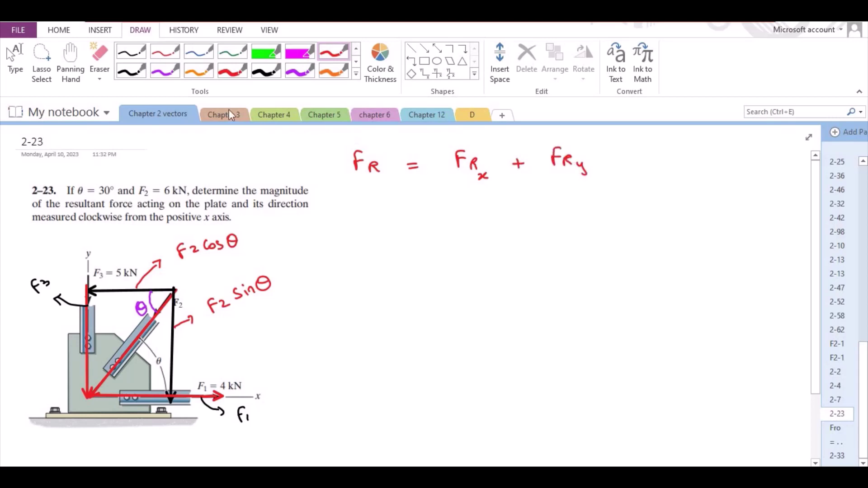
# Step: Write the black heading 'For FRx :-' below the resultant equation
pyautogui.click(265, 70)
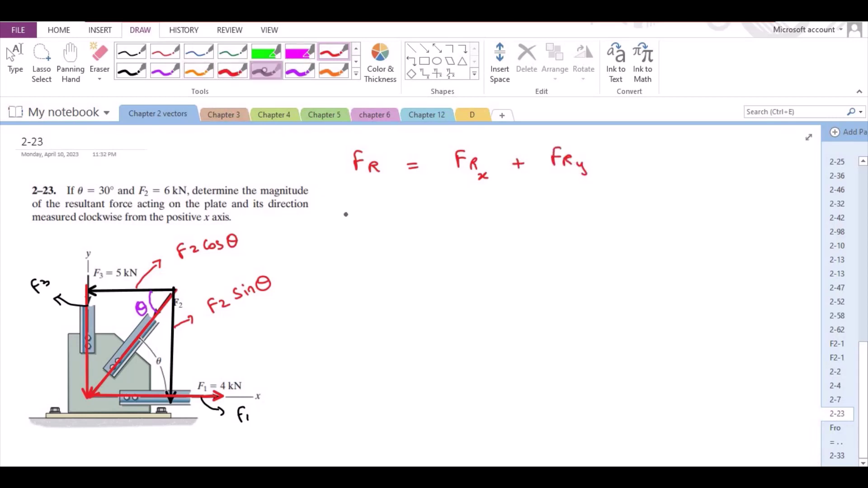
pyautogui.moveTo(360, 195); pyautogui.dragTo(354, 211)
pyautogui.moveTo(353, 203)
pyautogui.mouseDown()
pyautogui.moveTo(421, 211)
pyautogui.moveTo(430, 203)
pyautogui.mouseUp()
pyautogui.moveTo(435, 198)
pyautogui.mouseDown()
pyautogui.moveTo(435, 212)
pyautogui.moveTo(457, 212)
pyautogui.mouseUp()
pyautogui.moveTo(457, 203)
pyautogui.mouseDown()
pyautogui.moveTo(448, 211)
pyautogui.moveTo(494, 208)
pyautogui.mouseUp()
pyautogui.click(475, 207)
pyautogui.click(482, 210)
pyautogui.click(477, 212)
# Step: Write FRx = +→ΣFx = 4 − F2 cosθ in red
pyautogui.click(333, 52)
pyautogui.moveTo(370, 244); pyautogui.dragTo(363, 267)
pyautogui.moveTo(364, 255); pyautogui.dragTo(372, 253)
pyautogui.moveTo(375, 254)
pyautogui.mouseDown()
pyautogui.moveTo(374, 265)
pyautogui.moveTo(394, 266)
pyautogui.mouseUp()
pyautogui.moveTo(393, 256)
pyautogui.mouseDown()
pyautogui.moveTo(387, 265)
pyautogui.moveTo(416, 255)
pyautogui.mouseUp()
pyautogui.moveTo(406, 261); pyautogui.dragTo(415, 260)
pyautogui.moveTo(468, 246)
pyautogui.mouseDown()
pyautogui.moveTo(483, 257)
pyautogui.moveTo(490, 242)
pyautogui.mouseUp()
pyautogui.moveTo(483, 250); pyautogui.dragTo(488, 249)
pyautogui.moveTo(498, 251)
pyautogui.mouseDown()
pyautogui.moveTo(503, 256)
pyautogui.moveTo(493, 257)
pyautogui.mouseUp()
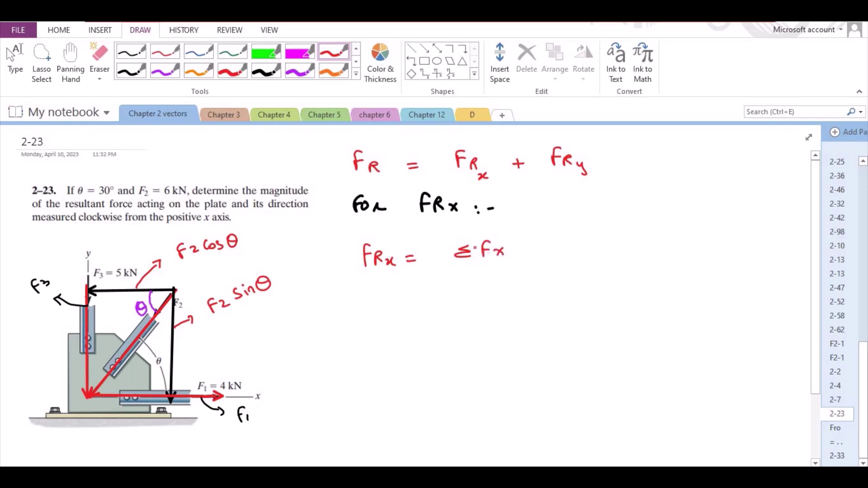
pyautogui.moveTo(455, 236)
pyautogui.mouseDown()
pyautogui.moveTo(493, 232)
pyautogui.moveTo(476, 226)
pyautogui.mouseUp()
pyautogui.moveTo(470, 222); pyautogui.dragTo(469, 233)
pyautogui.moveTo(526, 248); pyautogui.dragTo(537, 253)
pyautogui.moveTo(560, 242); pyautogui.dragTo(571, 249)
pyautogui.moveTo(567, 242)
pyautogui.mouseDown()
pyautogui.moveTo(568, 255)
pyautogui.moveTo(595, 250)
pyautogui.mouseUp()
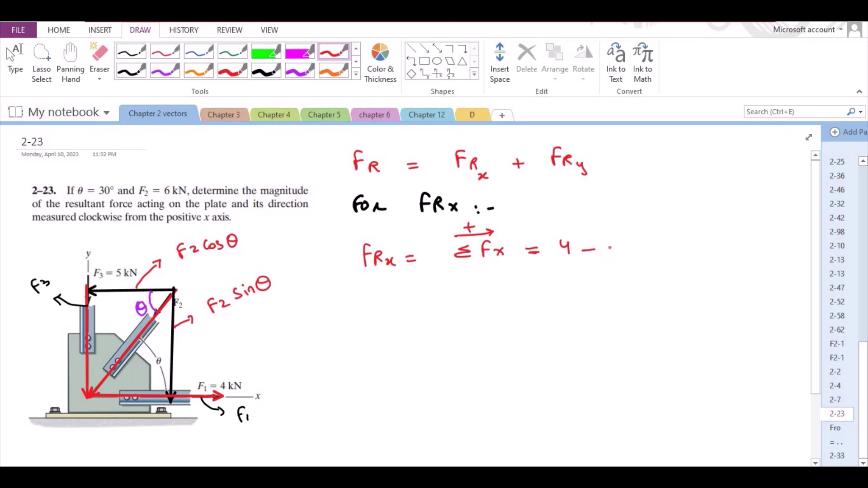
pyautogui.moveTo(619, 239); pyautogui.dragTo(621, 238)
pyautogui.moveTo(613, 246); pyautogui.dragTo(656, 246)
pyautogui.moveTo(665, 242); pyautogui.dragTo(658, 252)
pyautogui.moveTo(680, 238); pyautogui.dragTo(686, 245)
# Step: Write the given values F2 = 6kN and θ = 30° below the expression
pyautogui.moveTo(404, 306)
pyautogui.mouseDown()
pyautogui.moveTo(410, 290)
pyautogui.moveTo(411, 298)
pyautogui.mouseUp()
pyautogui.moveTo(414, 297)
pyautogui.mouseDown()
pyautogui.moveTo(489, 299)
pyautogui.moveTo(455, 306)
pyautogui.moveTo(480, 301)
pyautogui.mouseUp()
pyautogui.moveTo(485, 302); pyautogui.dragTo(508, 288)
pyautogui.moveTo(594, 288); pyautogui.dragTo(603, 294)
pyautogui.moveTo(614, 292); pyautogui.dragTo(622, 291)
pyautogui.moveTo(614, 297); pyautogui.dragTo(654, 291)
pyautogui.moveTo(660, 285); pyautogui.dragTo(653, 294)
pyautogui.moveTo(660, 283); pyautogui.dragTo(663, 285)
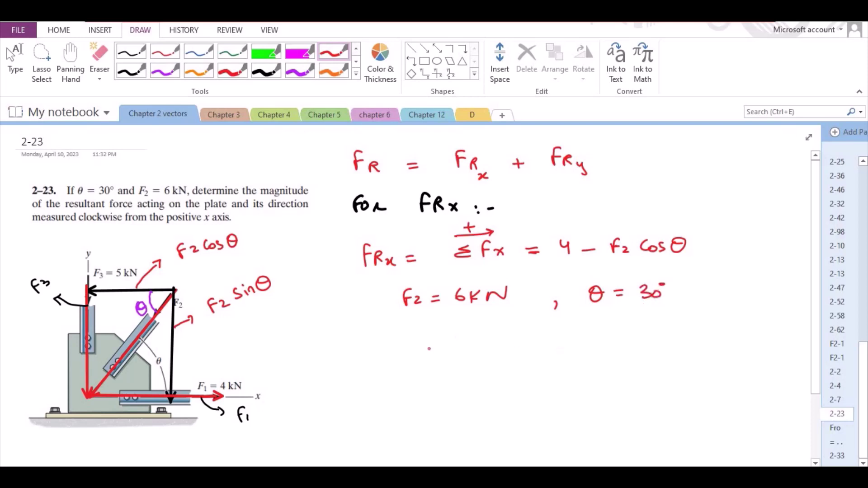
# Step: Write FRx = 4 − 6cos30° = −1.196 kN and start boxing it in black
pyautogui.moveTo(367, 352); pyautogui.dragTo(366, 364)
pyautogui.moveTo(365, 349)
pyautogui.mouseDown()
pyautogui.moveTo(374, 345)
pyautogui.moveTo(372, 354)
pyautogui.mouseUp()
pyautogui.moveTo(377, 363)
pyautogui.mouseDown()
pyautogui.moveTo(384, 353)
pyautogui.moveTo(433, 356)
pyautogui.mouseUp()
pyautogui.moveTo(422, 361); pyautogui.dragTo(434, 362)
pyautogui.moveTo(508, 350)
pyautogui.mouseDown()
pyautogui.moveTo(500, 360)
pyautogui.moveTo(526, 362)
pyautogui.mouseUp()
pyautogui.moveTo(536, 353)
pyautogui.mouseDown()
pyautogui.moveTo(538, 360)
pyautogui.moveTo(569, 354)
pyautogui.mouseUp()
pyautogui.moveTo(578, 346); pyautogui.dragTo(579, 347)
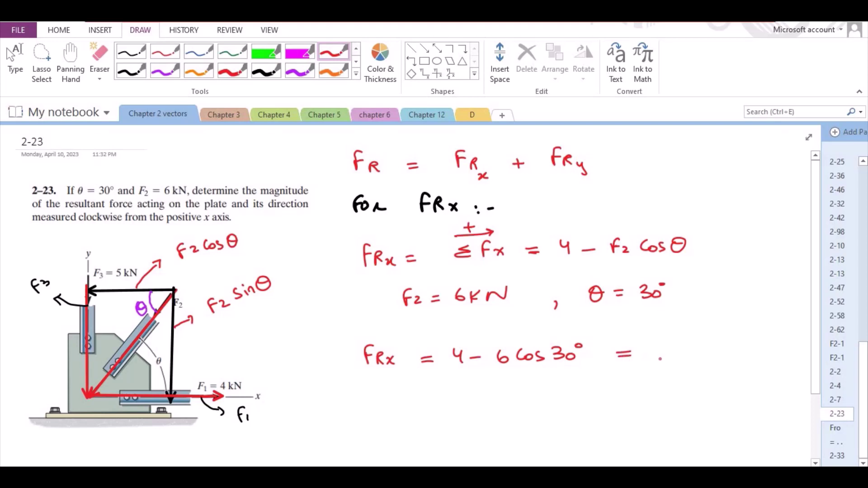
pyautogui.moveTo(671, 344)
pyautogui.mouseDown()
pyautogui.moveTo(669, 358)
pyautogui.moveTo(691, 357)
pyautogui.mouseUp()
pyautogui.moveTo(703, 343)
pyautogui.mouseDown()
pyautogui.moveTo(714, 352)
pyautogui.moveTo(762, 345)
pyautogui.mouseUp()
pyautogui.click(266, 70)
pyautogui.moveTo(356, 368)
pyautogui.mouseDown()
pyautogui.moveTo(383, 354)
pyautogui.moveTo(358, 340)
pyautogui.moveTo(380, 338)
pyautogui.moveTo(768, 333)
pyautogui.moveTo(765, 365)
pyautogui.moveTo(356, 366)
pyautogui.mouseUp()
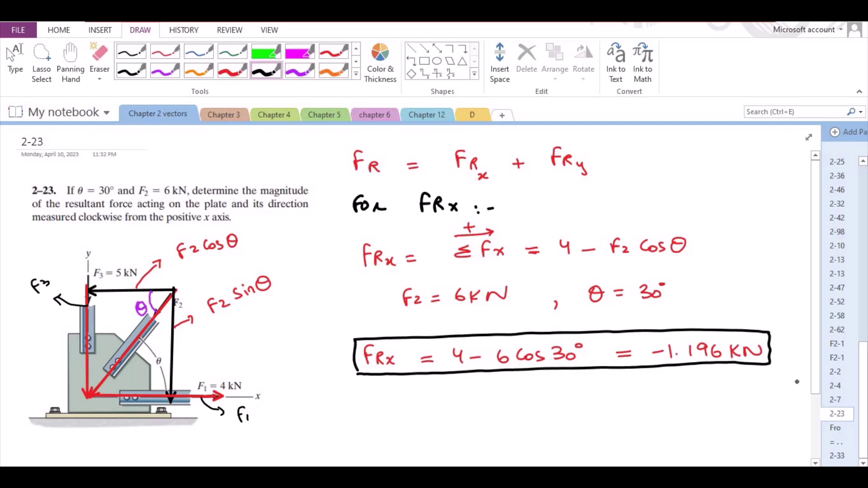
# Step: Write the heading 'For FRy' and begin FRy = ΣFy in red
pyautogui.scroll(-2, 381, 377)
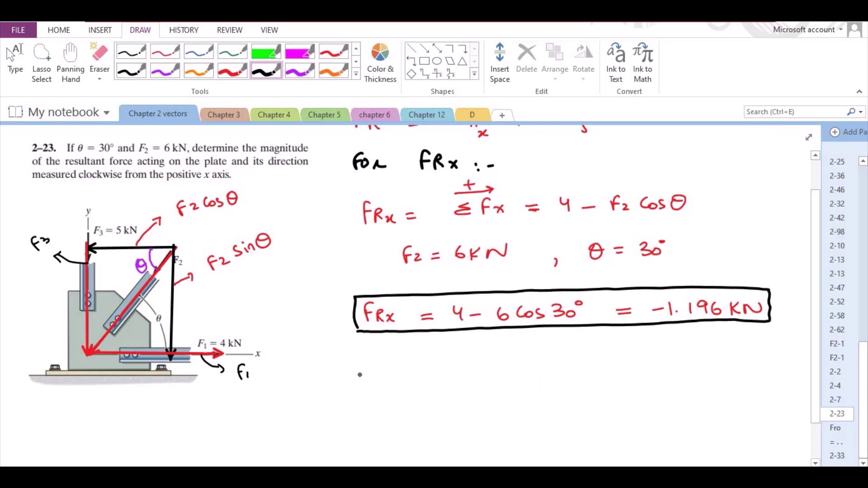
pyautogui.moveTo(357, 355); pyautogui.dragTo(383, 368)
pyautogui.moveTo(435, 358)
pyautogui.mouseDown()
pyautogui.moveTo(451, 371)
pyautogui.moveTo(493, 366)
pyautogui.mouseUp()
pyautogui.click(231, 70)
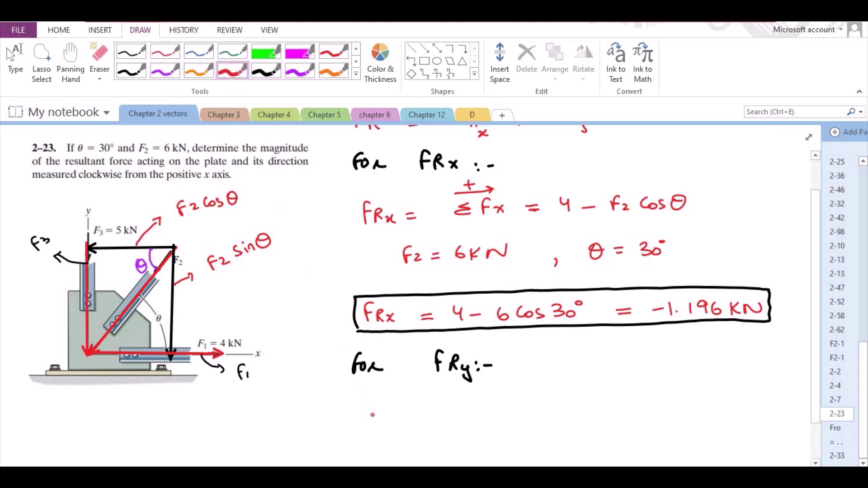
pyautogui.moveTo(368, 400)
pyautogui.mouseDown()
pyautogui.moveTo(385, 410)
pyautogui.moveTo(399, 407)
pyautogui.moveTo(402, 424)
pyautogui.moveTo(438, 406)
pyautogui.mouseUp()
pyautogui.moveTo(427, 412); pyautogui.dragTo(501, 409)
pyautogui.moveTo(501, 394); pyautogui.dragTo(525, 408)
pyautogui.moveTo(526, 400); pyautogui.dragTo(518, 419)
# Step: Mark upward as positive and complete ΣFy = −5 − F2 sinθ
pyautogui.moveTo(461, 413)
pyautogui.mouseDown()
pyautogui.moveTo(461, 391)
pyautogui.moveTo(454, 412)
pyautogui.moveTo(460, 405)
pyautogui.mouseUp()
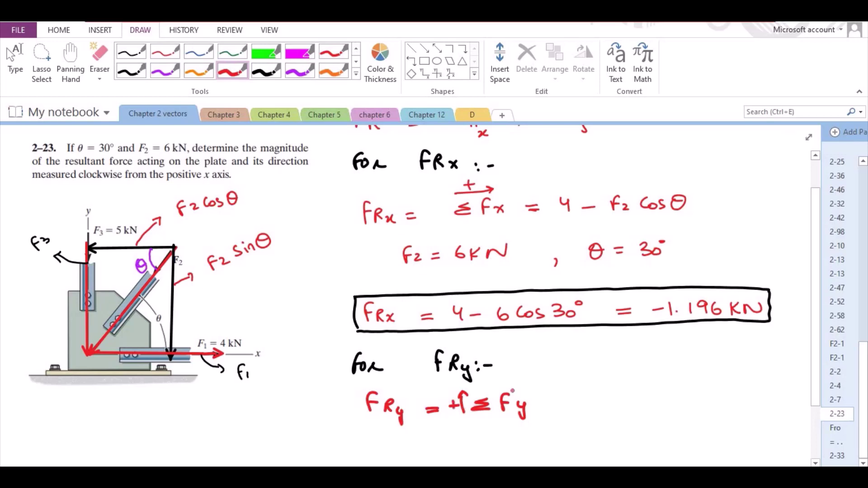
pyautogui.moveTo(543, 402); pyautogui.dragTo(556, 406)
pyautogui.moveTo(578, 404); pyautogui.dragTo(588, 404)
pyautogui.moveTo(599, 396)
pyautogui.mouseDown()
pyautogui.moveTo(596, 408)
pyautogui.moveTo(609, 394)
pyautogui.mouseUp()
pyautogui.moveTo(625, 406)
pyautogui.mouseDown()
pyautogui.moveTo(653, 410)
pyautogui.moveTo(662, 390)
pyautogui.mouseUp()
pyautogui.moveTo(654, 400); pyautogui.dragTo(714, 408)
pyautogui.moveTo(720, 396)
pyautogui.mouseDown()
pyautogui.moveTo(732, 398)
pyautogui.moveTo(720, 396)
pyautogui.mouseUp()
pyautogui.moveTo(718, 401); pyautogui.dragTo(731, 400)
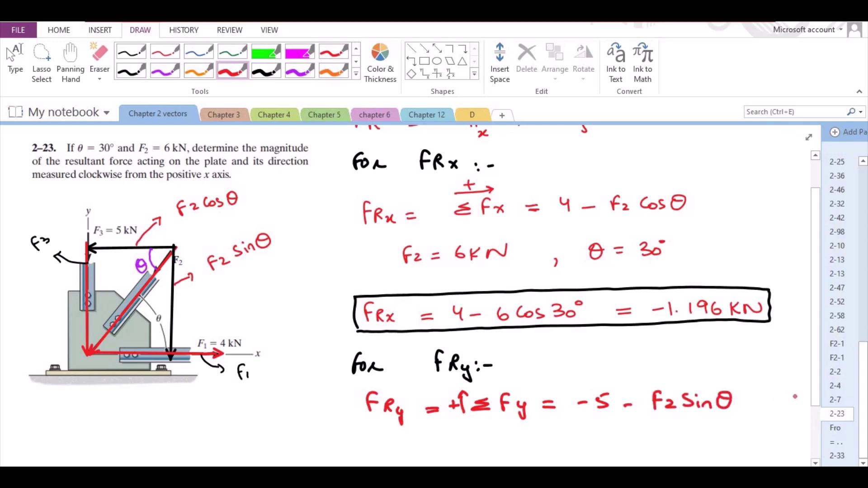
# Step: Tick the given values θ = 30° and F2 = 6kN
pyautogui.scroll(-2, 819, 416)
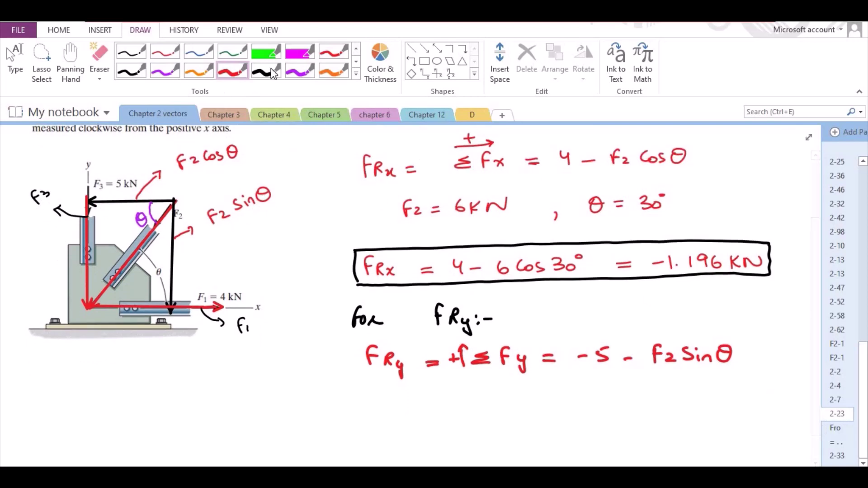
pyautogui.moveTo(674, 184); pyautogui.dragTo(696, 181)
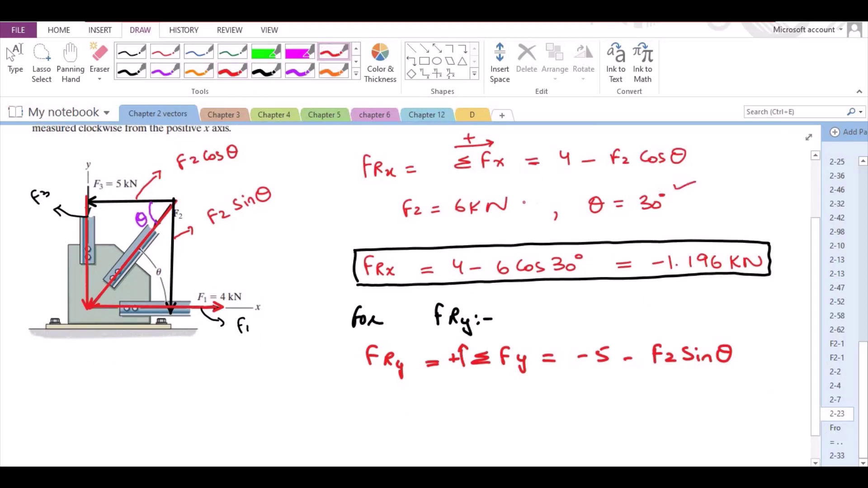
pyautogui.moveTo(518, 191); pyautogui.dragTo(535, 189)
# Step: Write the result FRy = −8kN in black, redoing a stray first attempt
pyautogui.click(266, 71)
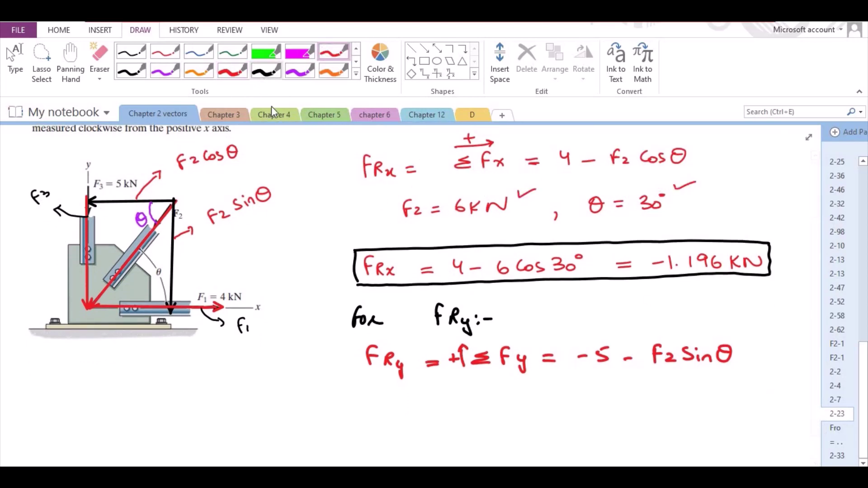
pyautogui.moveTo(383, 401)
pyautogui.mouseDown()
pyautogui.moveTo(376, 424)
pyautogui.moveTo(404, 420)
pyautogui.moveTo(406, 433)
pyautogui.moveTo(437, 412)
pyautogui.mouseUp()
pyautogui.moveTo(427, 420)
pyautogui.mouseDown()
pyautogui.moveTo(437, 418)
pyautogui.moveTo(393, 425)
pyautogui.moveTo(433, 417)
pyautogui.mouseUp()
pyautogui.click(99, 54)
pyautogui.click(266, 70)
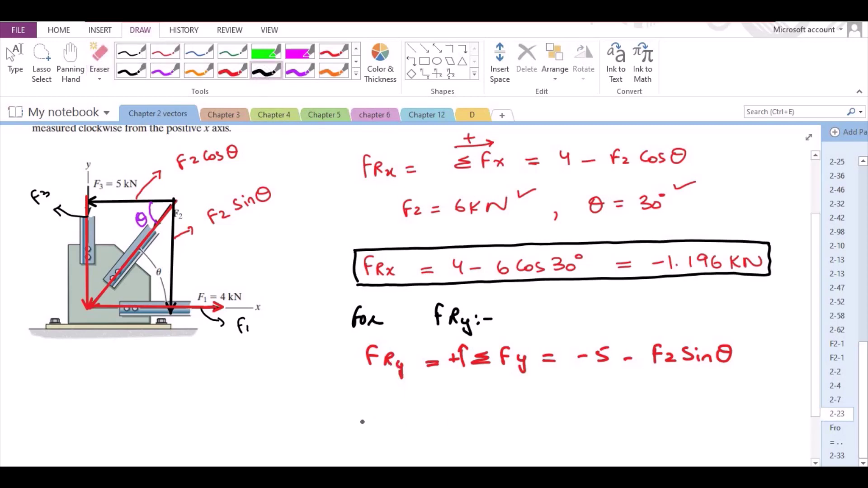
pyautogui.moveTo(369, 409)
pyautogui.mouseDown()
pyautogui.moveTo(368, 424)
pyautogui.moveTo(381, 401)
pyautogui.mouseUp()
pyautogui.moveTo(370, 413)
pyautogui.mouseDown()
pyautogui.moveTo(406, 434)
pyautogui.moveTo(444, 419)
pyautogui.mouseUp()
pyautogui.click(404, 421)
pyautogui.moveTo(475, 415)
pyautogui.mouseDown()
pyautogui.moveTo(512, 418)
pyautogui.moveTo(518, 405)
pyautogui.moveTo(530, 414)
pyautogui.mouseUp()
pyautogui.click(516, 414)
pyautogui.moveTo(530, 415)
pyautogui.mouseDown()
pyautogui.moveTo(542, 420)
pyautogui.moveTo(561, 407)
pyautogui.mouseUp()
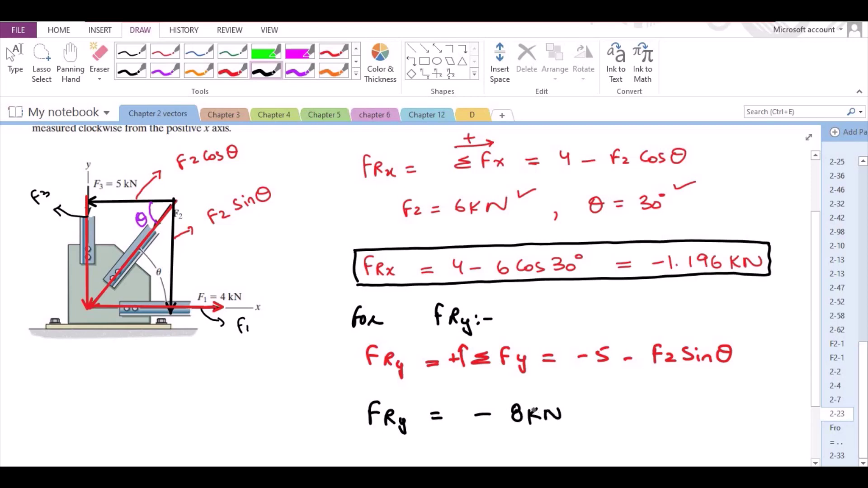
# Step: Draw a red box around FRy = −8kN
pyautogui.click(232, 70)
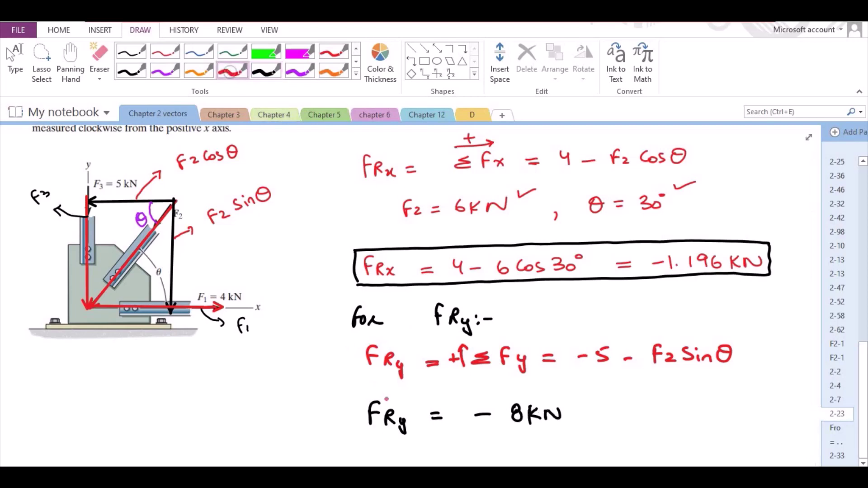
pyautogui.moveTo(362, 399); pyautogui.dragTo(363, 435)
pyautogui.moveTo(362, 398)
pyautogui.mouseDown()
pyautogui.moveTo(557, 400)
pyautogui.moveTo(562, 426)
pyautogui.moveTo(362, 437)
pyautogui.mouseUp()
# Step: Zoom out so the whole worked solution with its 2-23 title fits on screen
pyautogui.click(272, 30)
pyautogui.click(240, 57)
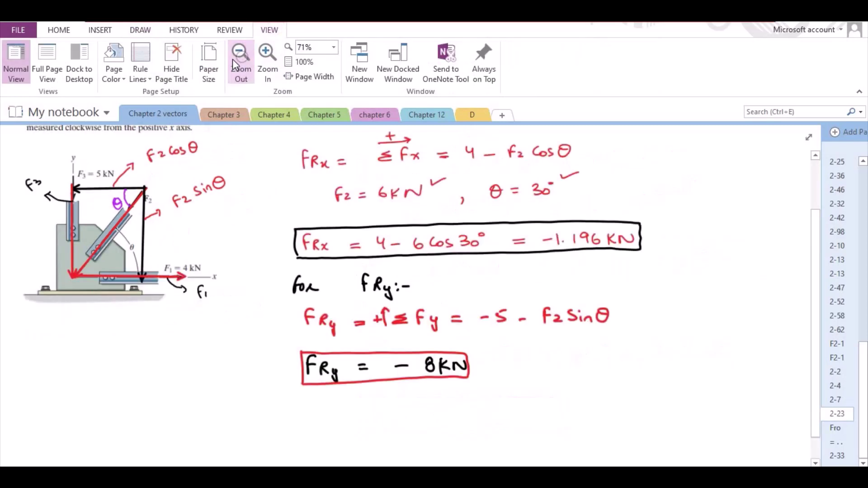
pyautogui.click(139, 30)
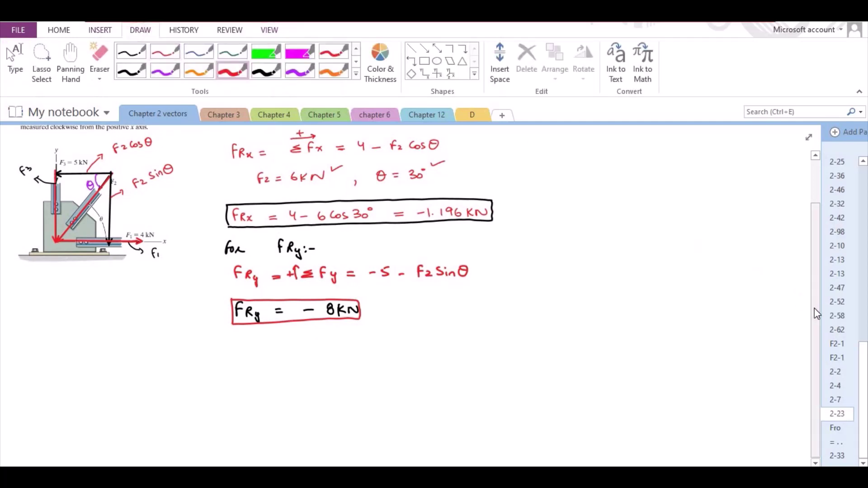
# Step: Write 'For' in black at the page's top right beside the resultant equation
pyautogui.scroll(3, 814, 308)
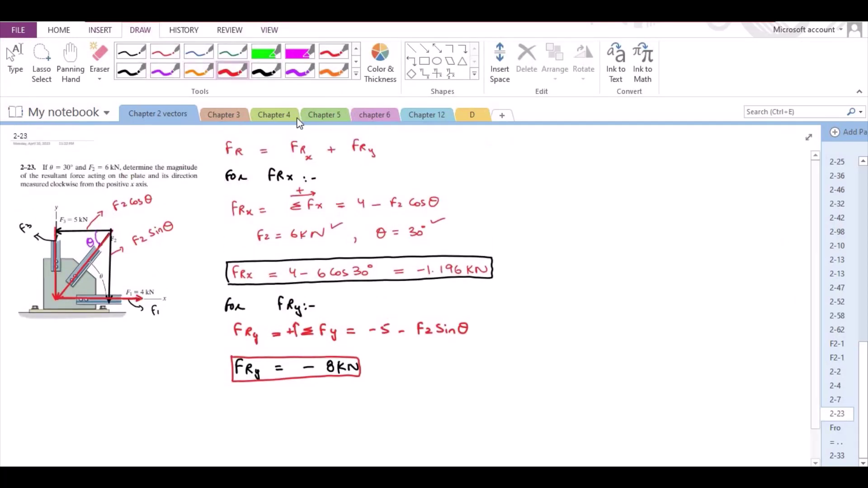
pyautogui.click(266, 70)
pyautogui.moveTo(538, 142)
pyautogui.mouseDown()
pyautogui.moveTo(531, 156)
pyautogui.moveTo(610, 140)
pyautogui.moveTo(634, 154)
pyautogui.mouseUp()
# Step: In black ink, write |FR| = √((FRx)² + (FRy)²) under the 'For |FR|' heading
pyautogui.click(647, 149)
pyautogui.click(647, 154)
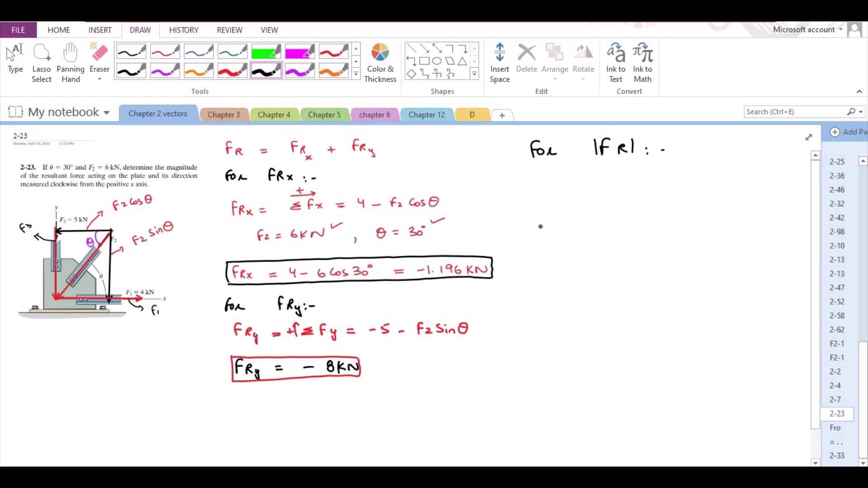
pyautogui.moveTo(548, 225)
pyautogui.mouseDown()
pyautogui.moveTo(555, 204)
pyautogui.moveTo(567, 221)
pyautogui.mouseUp()
pyautogui.moveTo(541, 203)
pyautogui.mouseDown()
pyautogui.moveTo(541, 220)
pyautogui.moveTo(598, 211)
pyautogui.mouseUp()
pyautogui.moveTo(589, 218); pyautogui.dragTo(765, 190)
pyautogui.moveTo(660, 204)
pyautogui.mouseDown()
pyautogui.moveTo(652, 223)
pyautogui.moveTo(679, 217)
pyautogui.mouseUp()
pyautogui.moveTo(683, 203)
pyautogui.mouseDown()
pyautogui.moveTo(684, 223)
pyautogui.moveTo(645, 224)
pyautogui.moveTo(699, 211)
pyautogui.mouseUp()
pyautogui.moveTo(703, 215); pyautogui.dragTo(729, 221)
pyautogui.moveTo(743, 203)
pyautogui.mouseDown()
pyautogui.moveTo(736, 220)
pyautogui.moveTo(747, 211)
pyautogui.moveTo(752, 220)
pyautogui.mouseUp()
pyautogui.moveTo(757, 212)
pyautogui.mouseDown()
pyautogui.moveTo(768, 209)
pyautogui.moveTo(761, 230)
pyautogui.moveTo(768, 219)
pyautogui.mouseUp()
pyautogui.moveTo(777, 206); pyautogui.dragTo(783, 210)
# Step: On the next line, substitute the values in red ink: = √((−1.96)² + (−8)²)
pyautogui.moveTo(592, 258); pyautogui.dragTo(598, 258)
pyautogui.moveTo(591, 263); pyautogui.dragTo(599, 262)
pyautogui.click(333, 51)
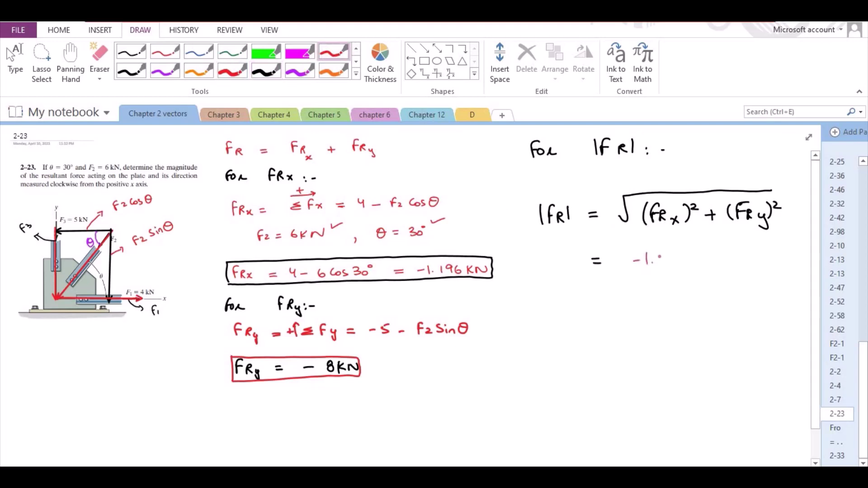
pyautogui.moveTo(664, 256); pyautogui.dragTo(663, 267)
pyautogui.moveTo(675, 256)
pyautogui.mouseDown()
pyautogui.moveTo(670, 264)
pyautogui.moveTo(680, 266)
pyautogui.mouseUp()
pyautogui.moveTo(631, 251); pyautogui.dragTo(629, 272)
pyautogui.moveTo(706, 260); pyautogui.dragTo(718, 259)
pyautogui.moveTo(711, 255)
pyautogui.mouseDown()
pyautogui.moveTo(711, 264)
pyautogui.moveTo(732, 266)
pyautogui.moveTo(757, 249)
pyautogui.moveTo(768, 263)
pyautogui.mouseUp()
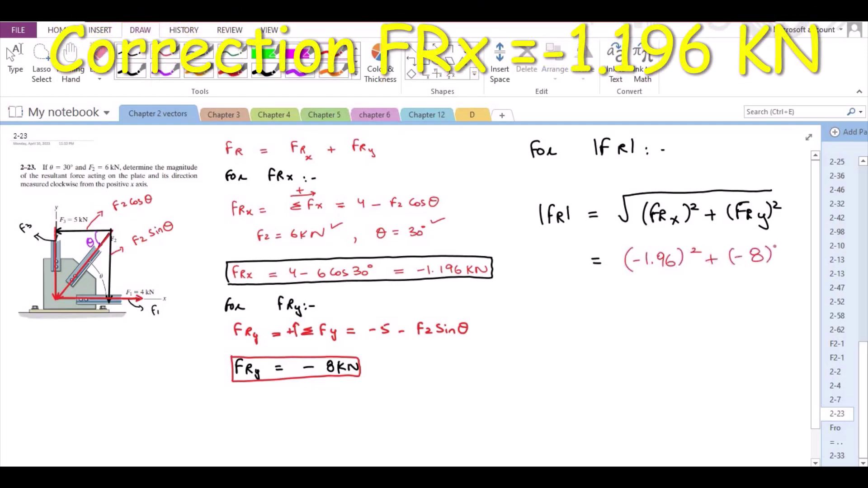
pyautogui.moveTo(620, 253)
pyautogui.mouseDown()
pyautogui.moveTo(633, 238)
pyautogui.moveTo(780, 238)
pyautogui.mouseUp()
# Step: Write the final result = 8.09 kN, then return to the black pen
pyautogui.moveTo(604, 314); pyautogui.dragTo(615, 312)
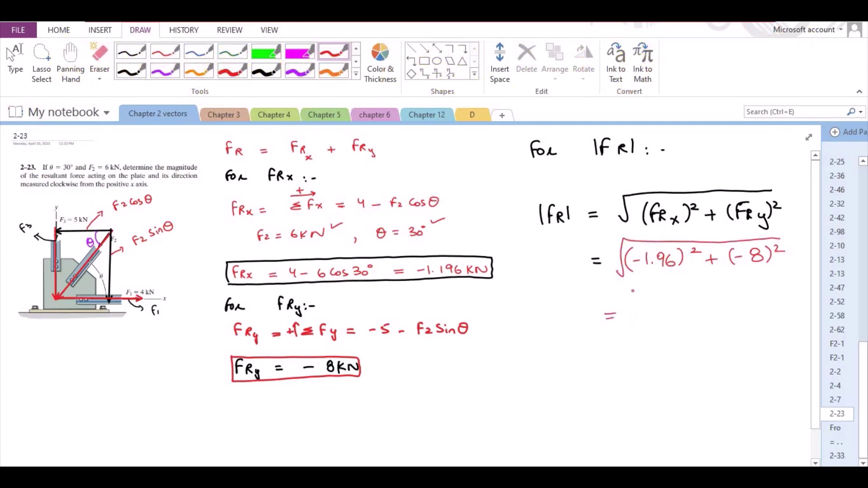
pyautogui.moveTo(658, 313)
pyautogui.mouseDown()
pyautogui.moveTo(728, 318)
pyautogui.moveTo(744, 306)
pyautogui.mouseUp()
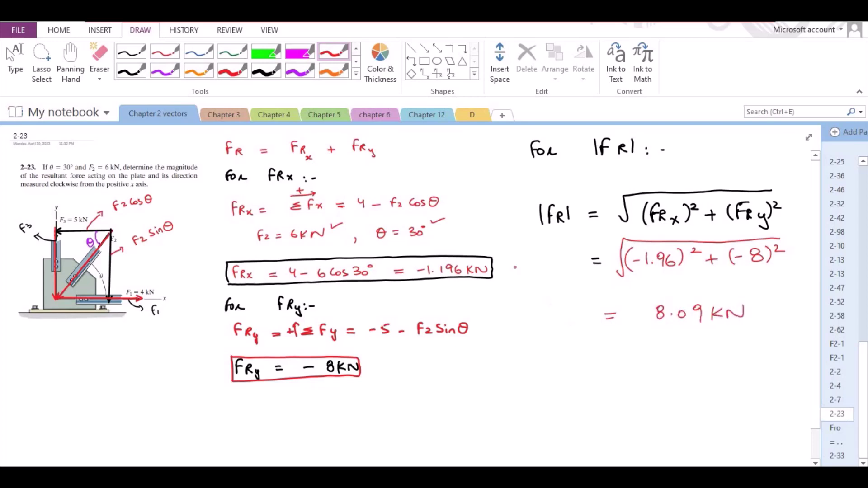
pyautogui.click(266, 70)
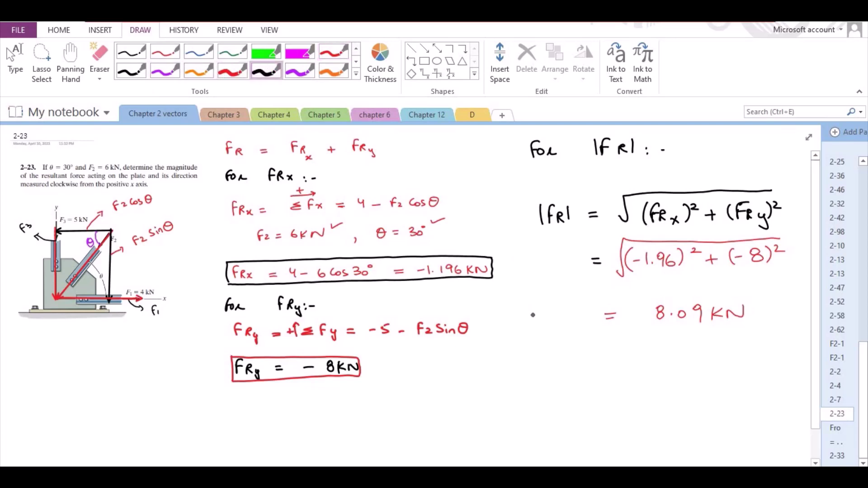